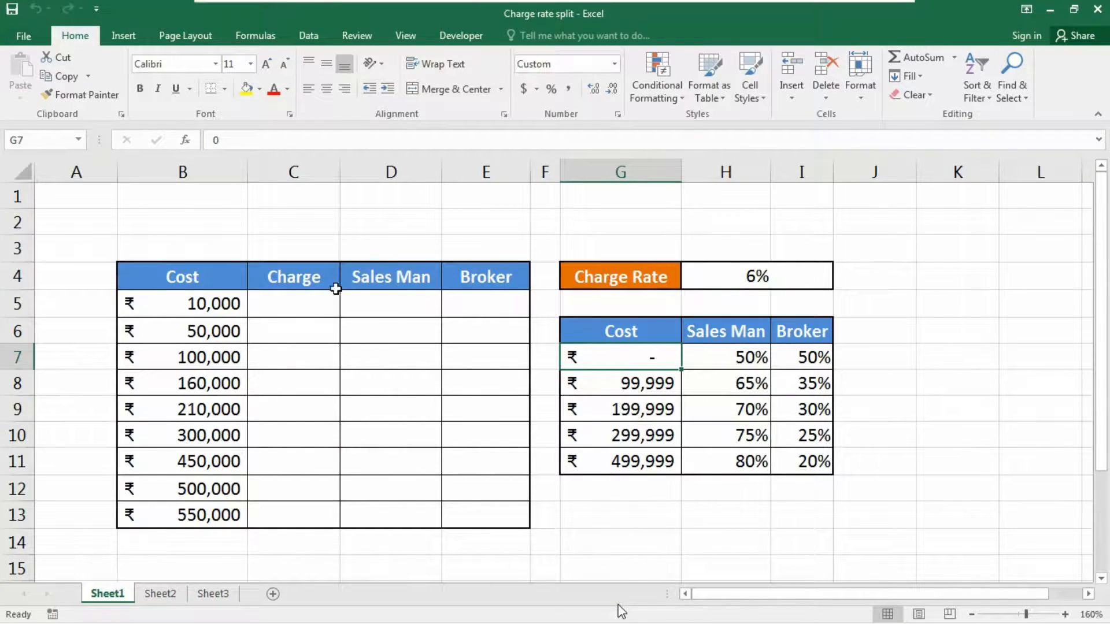
# Calculate the charge in C5 with =B5*$H$4 and fill the formula down to C13
pyautogui.click(290, 302)
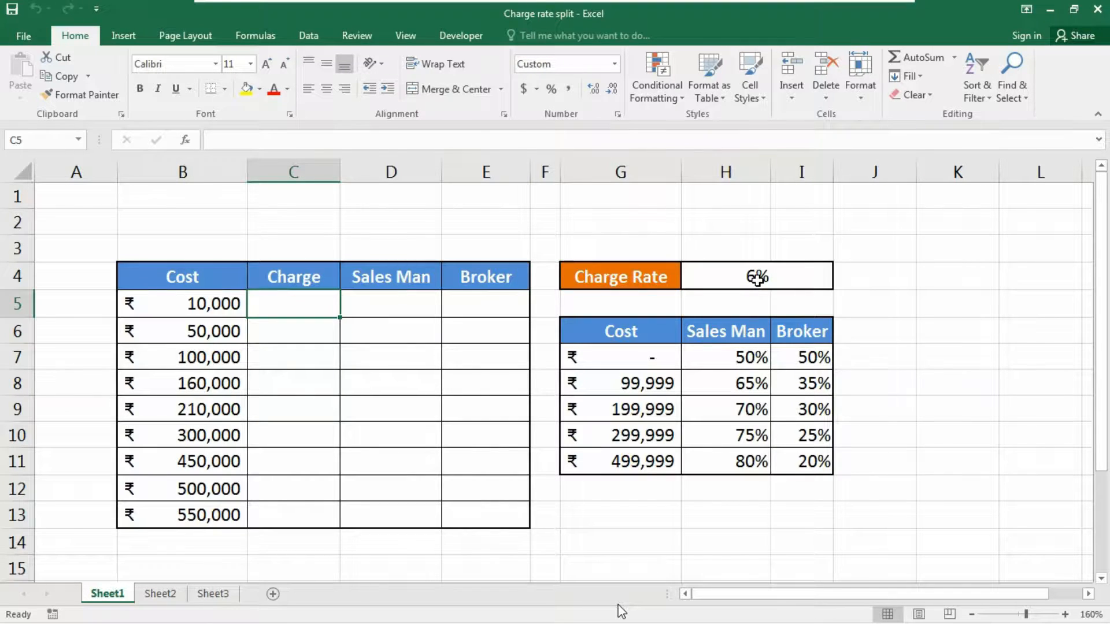
pyautogui.write('=')
pyautogui.click(191, 312)
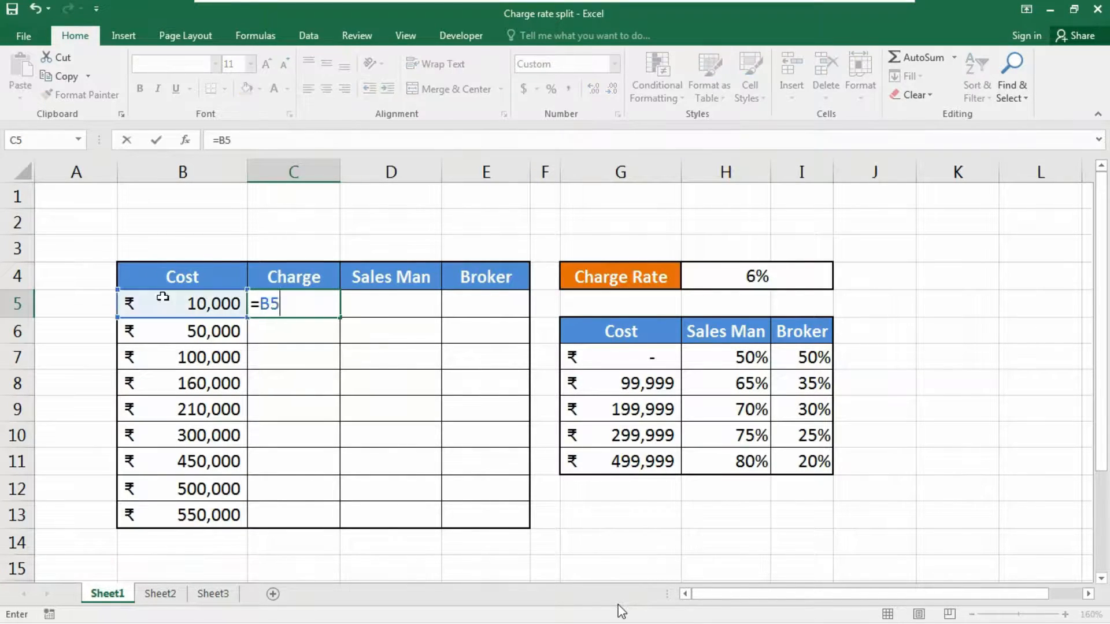
pyautogui.write('*')
pyautogui.click(728, 278)
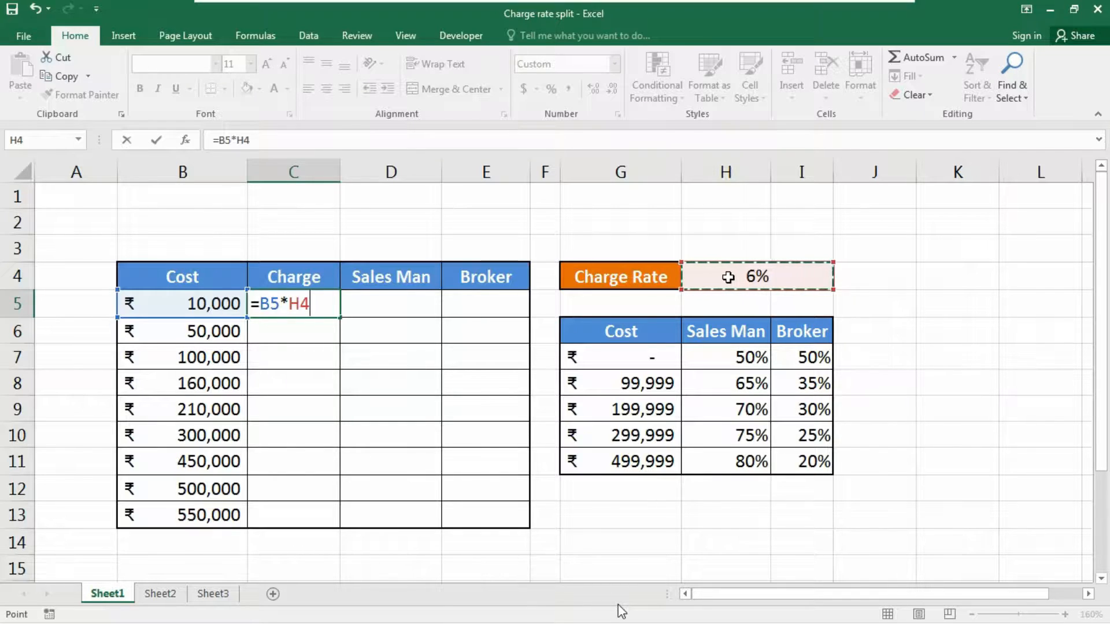
pyautogui.press('F4')
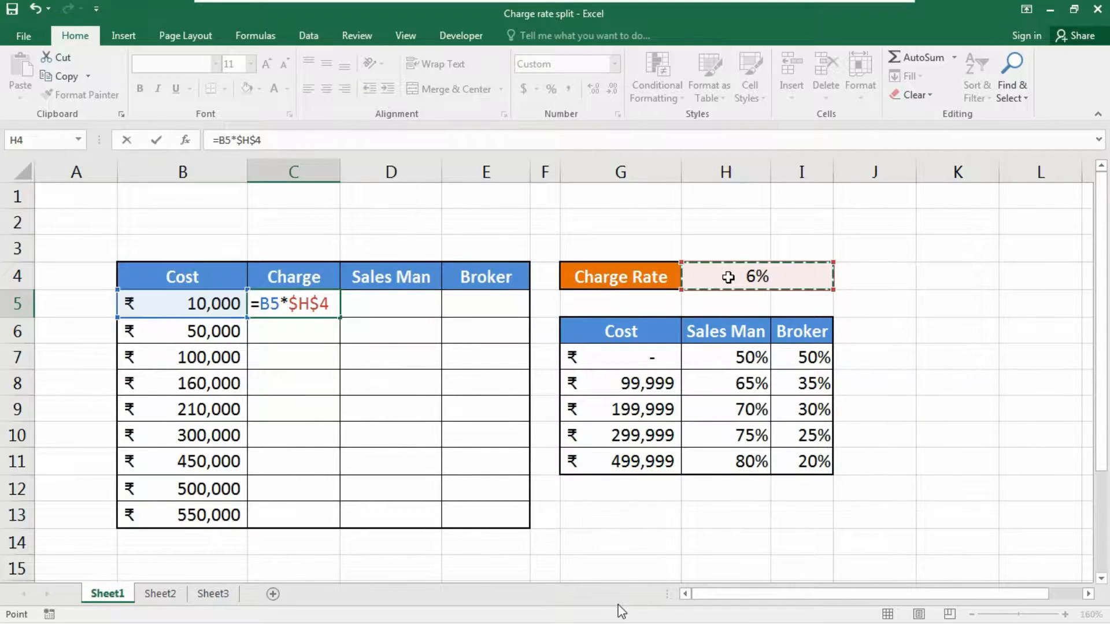
pyautogui.hotkey('ctrl', 'Return')
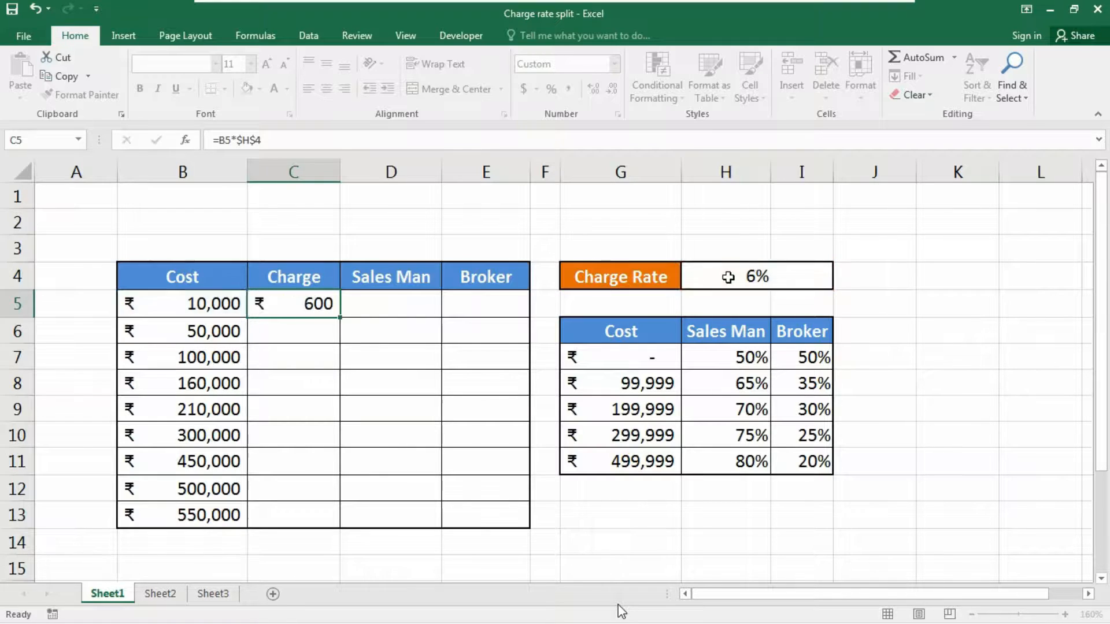
pyautogui.doubleClick(341, 318)
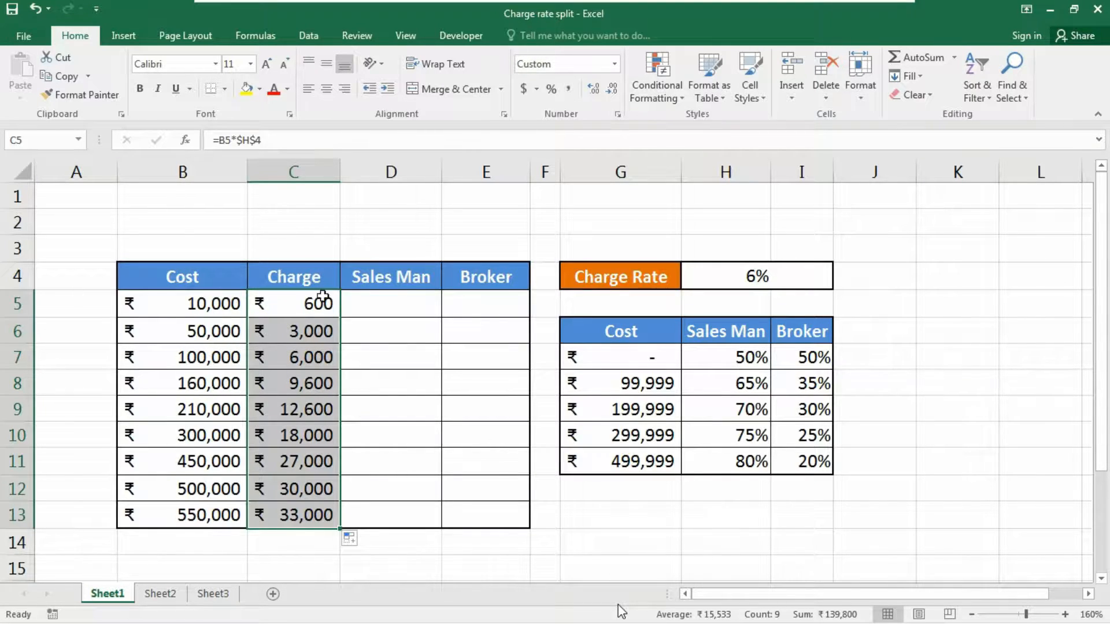
# Calculate the salesman's share in D5 with the formula =C5*VLOOKUP(B5,$G$7:$I$11,2,1)
pyautogui.click(371, 308)
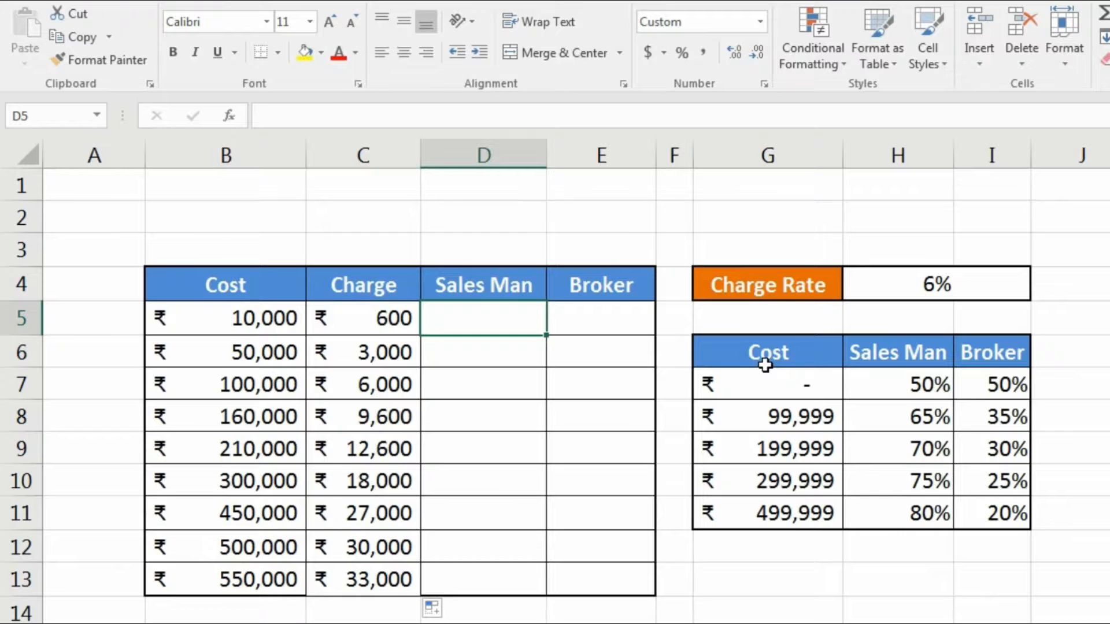
pyautogui.write('=')
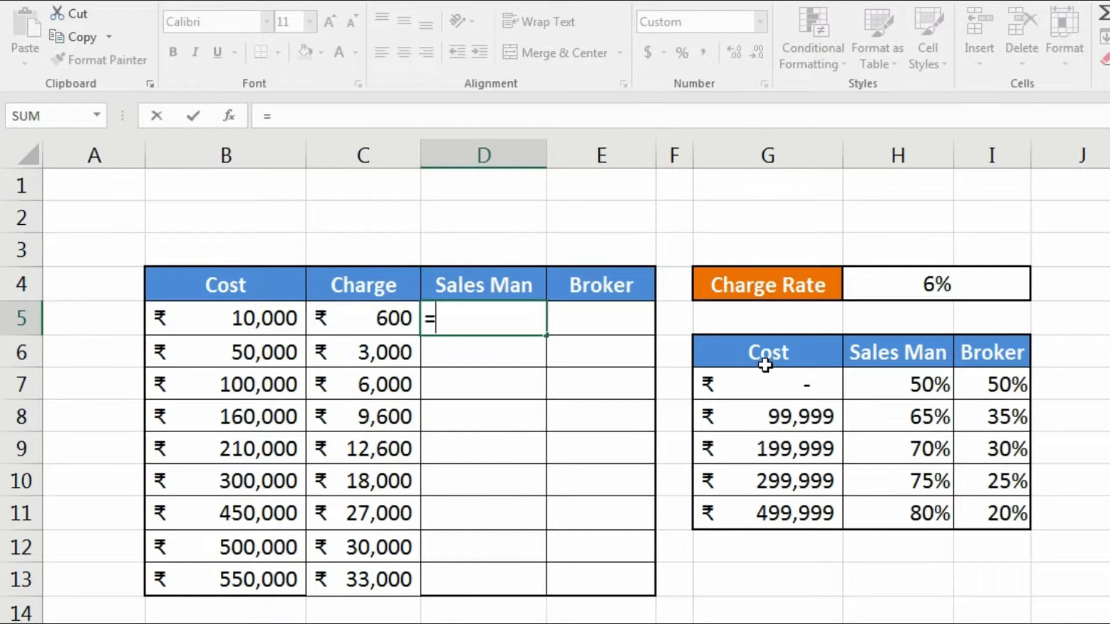
pyautogui.click(392, 317)
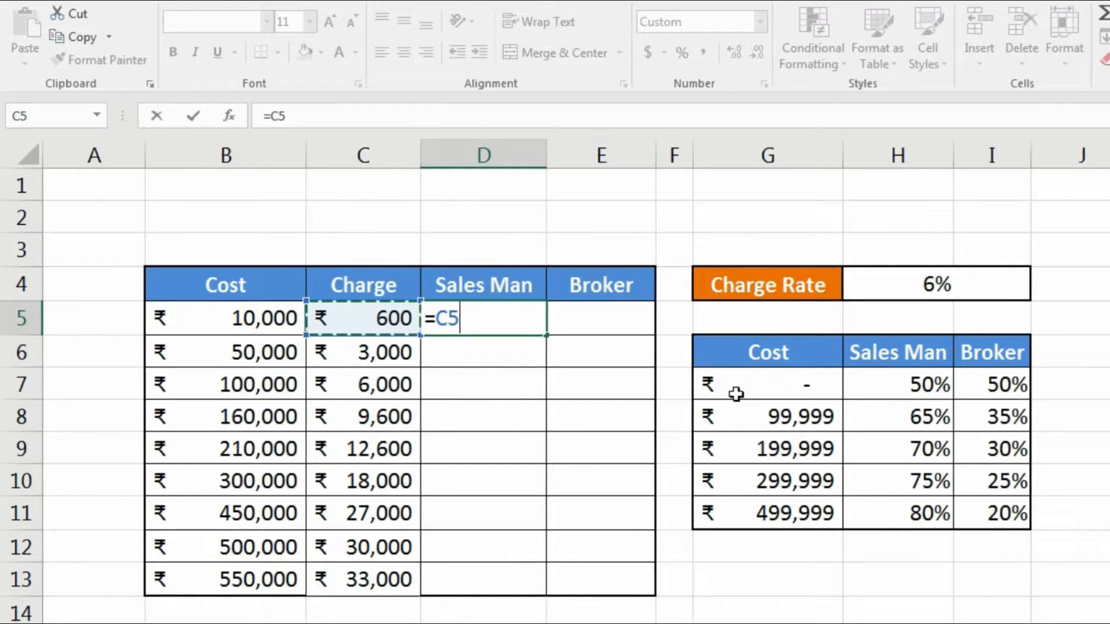
pyautogui.write('*')
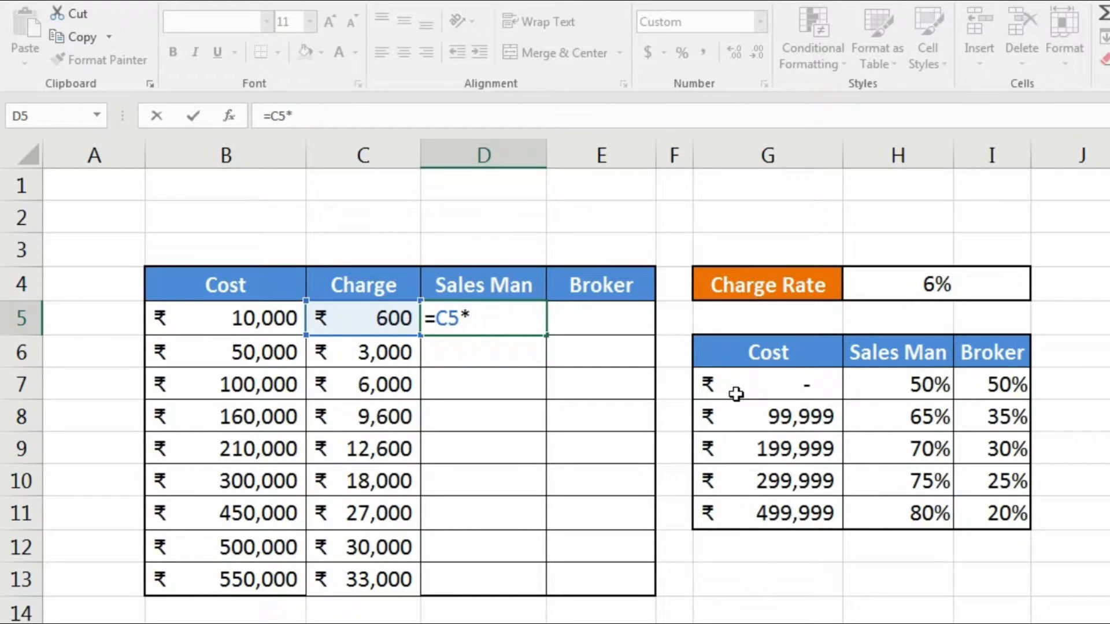
pyautogui.write('vl')
pyautogui.press('Tab')
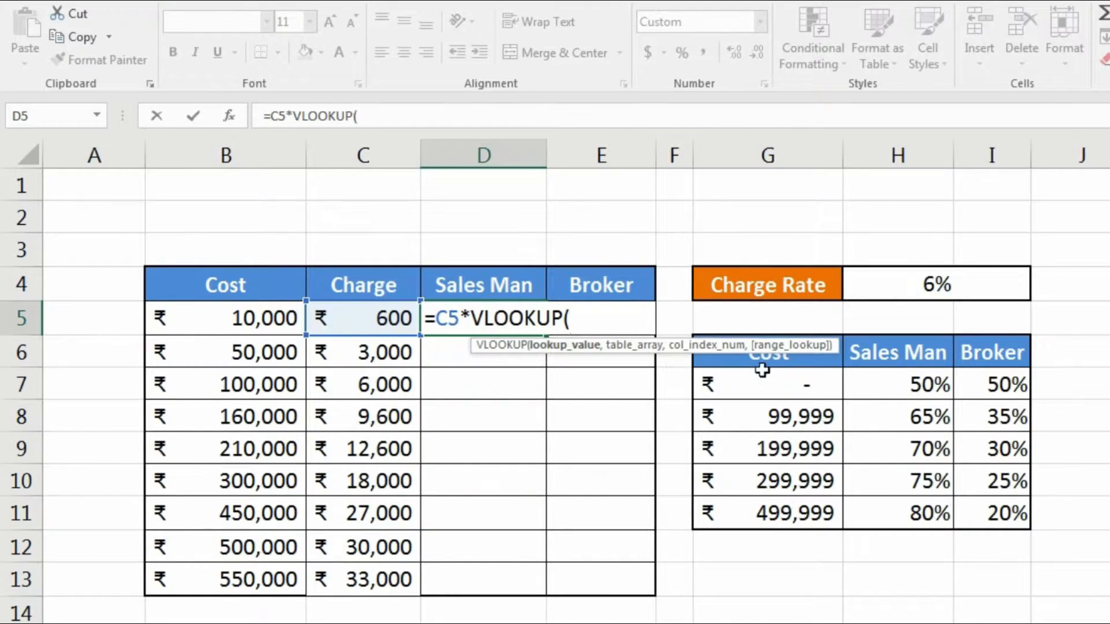
pyautogui.click(233, 321)
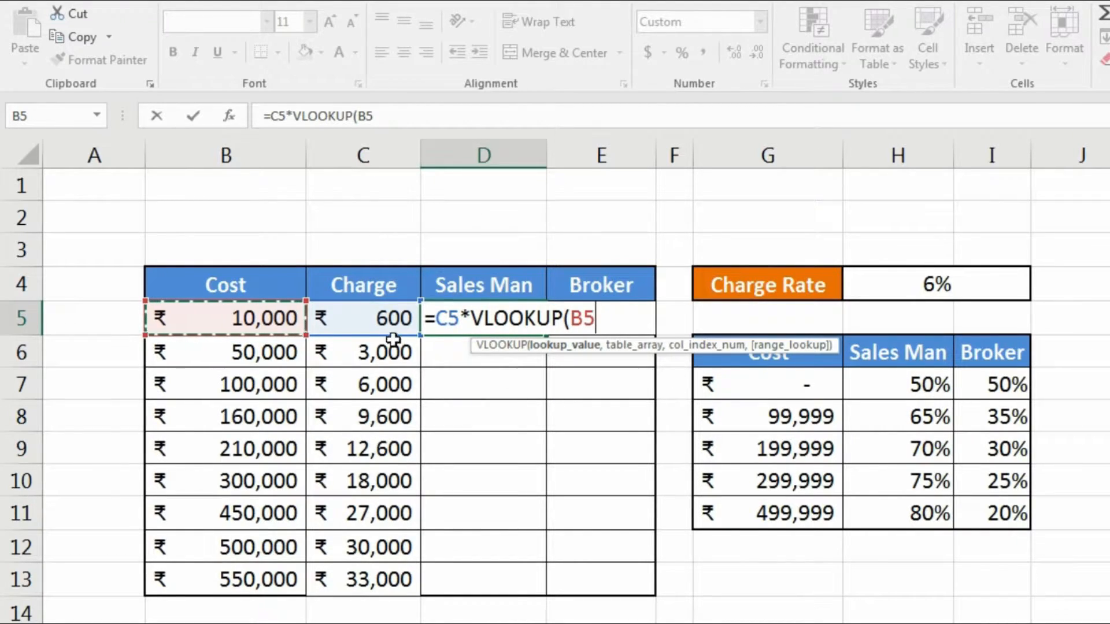
pyautogui.write(',')
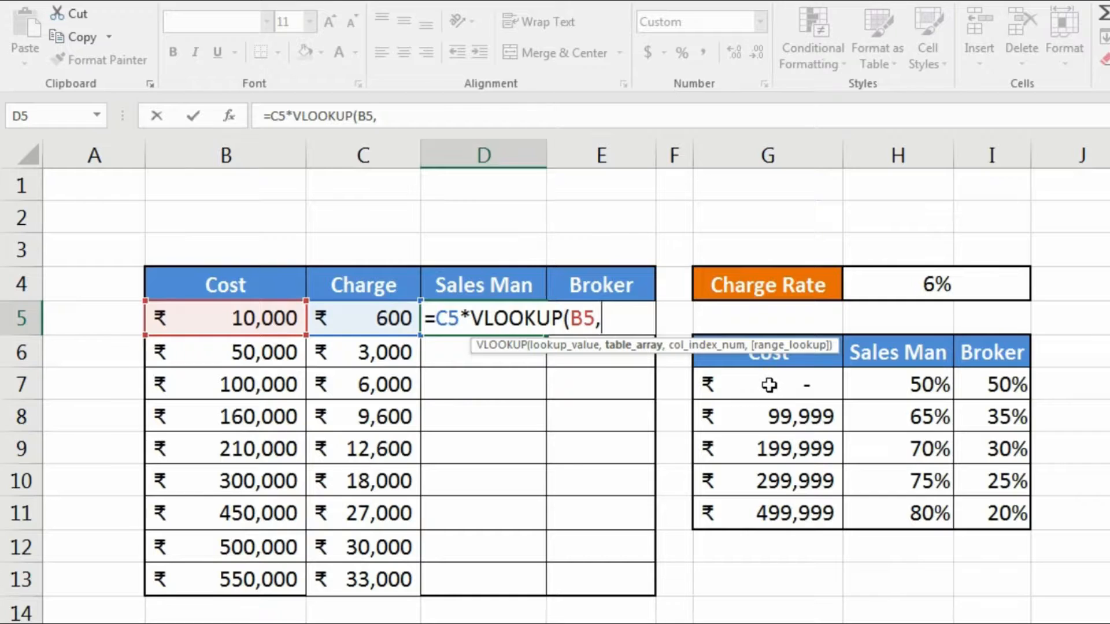
pyautogui.moveTo(761, 380); pyautogui.dragTo(992, 508)
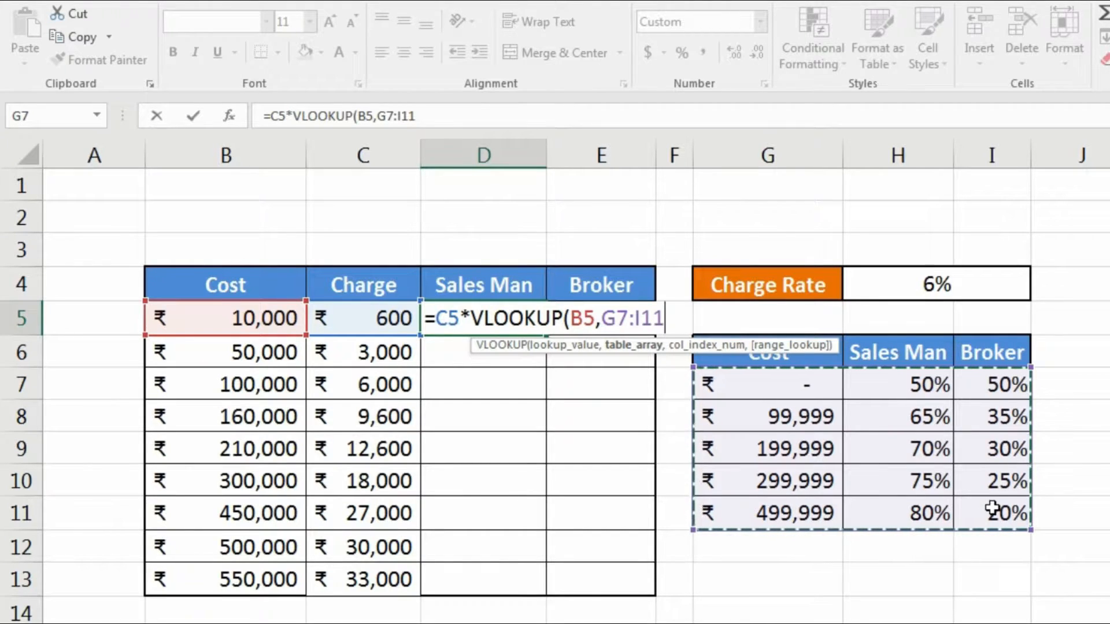
pyautogui.press('F4')
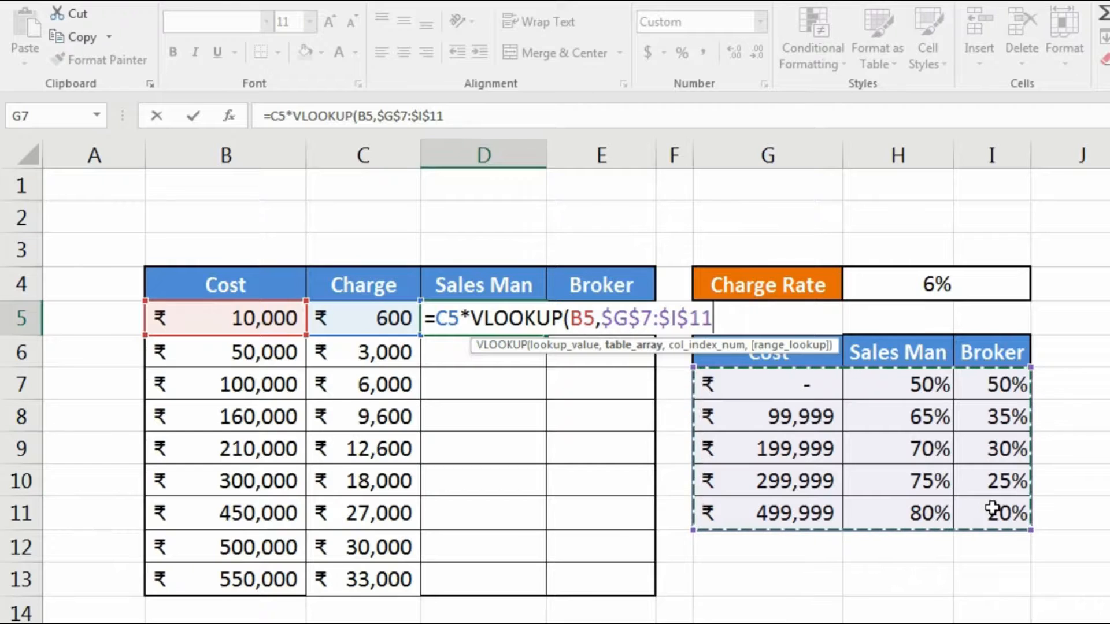
pyautogui.write(',')
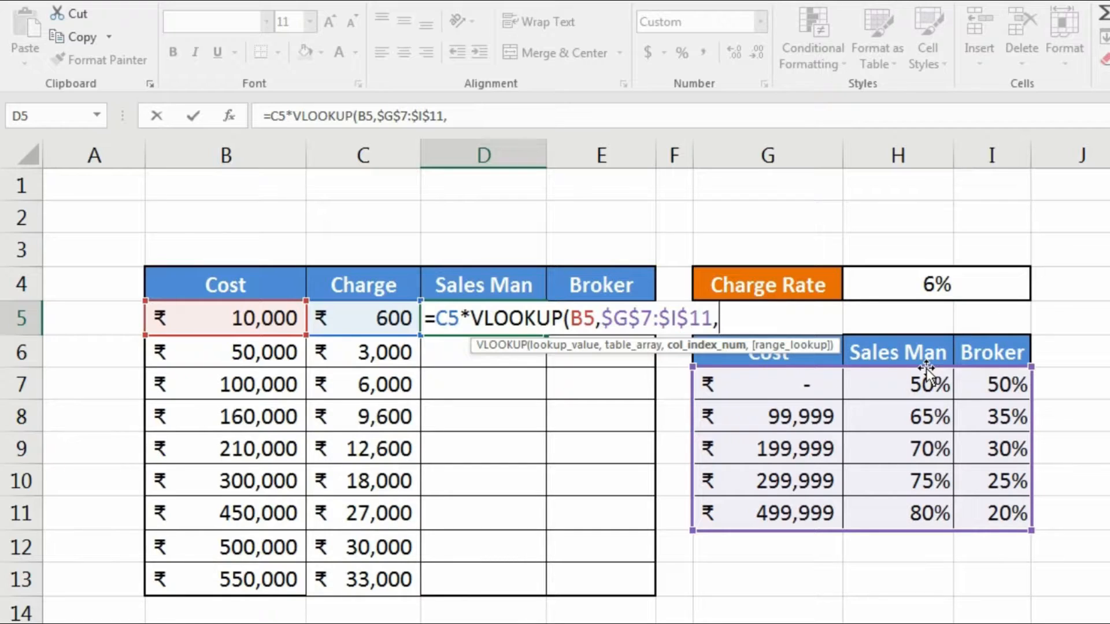
pyautogui.write('2,')
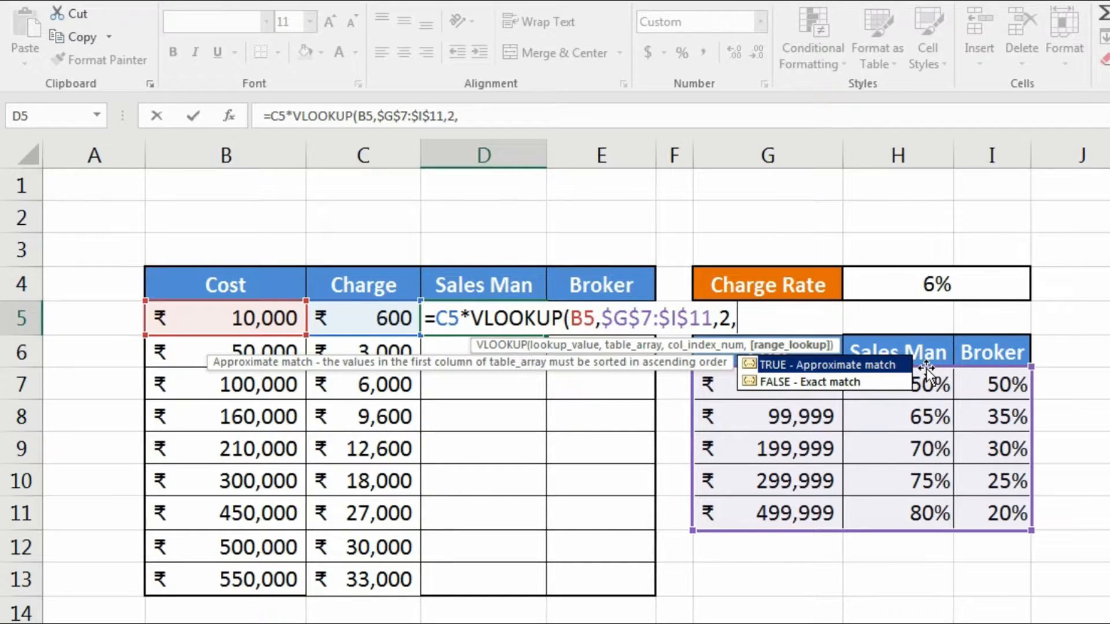
pyautogui.write('1)')
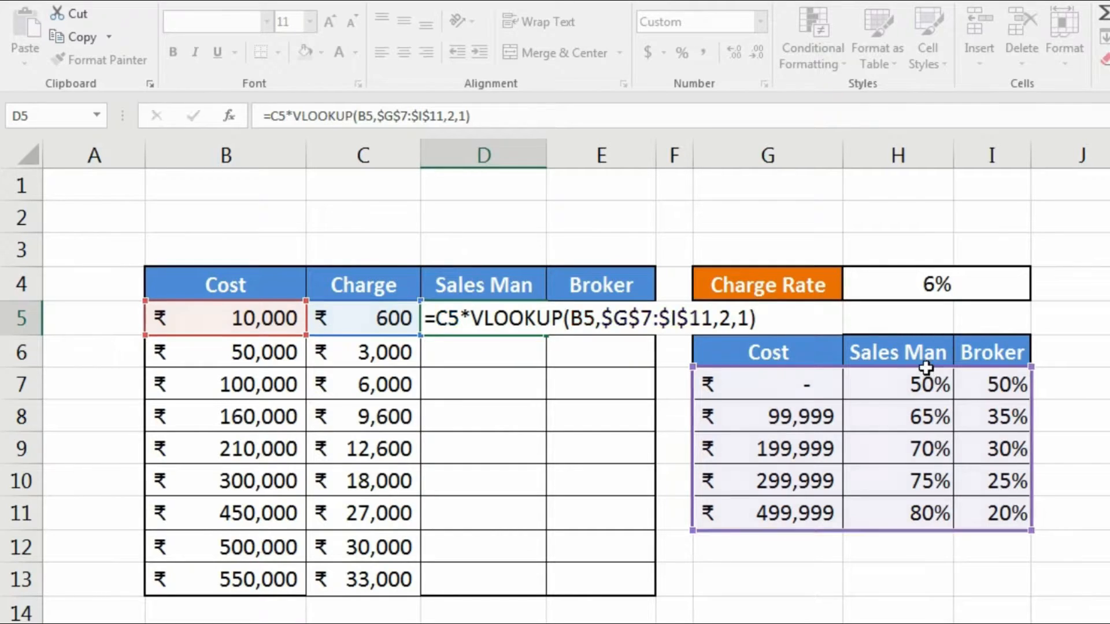
pyautogui.press('Return')
pyautogui.press('Up')
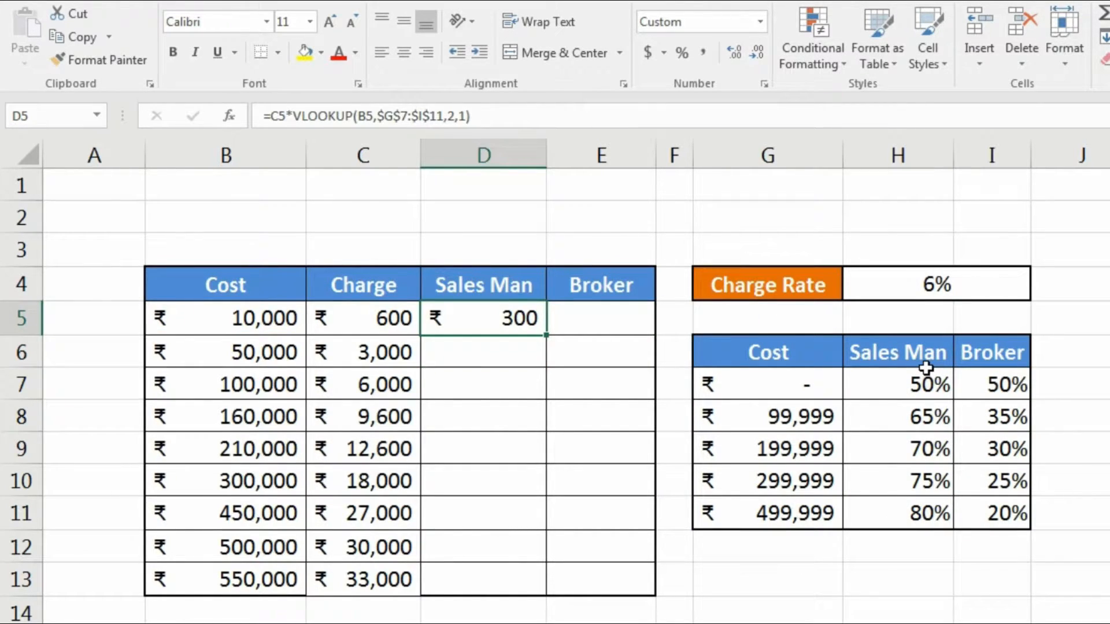
# Calculate the broker's share in E5 with the formula =C5*VLOOKUP(B5,$G$7:$I$11,3,1)
pyautogui.press('Left')
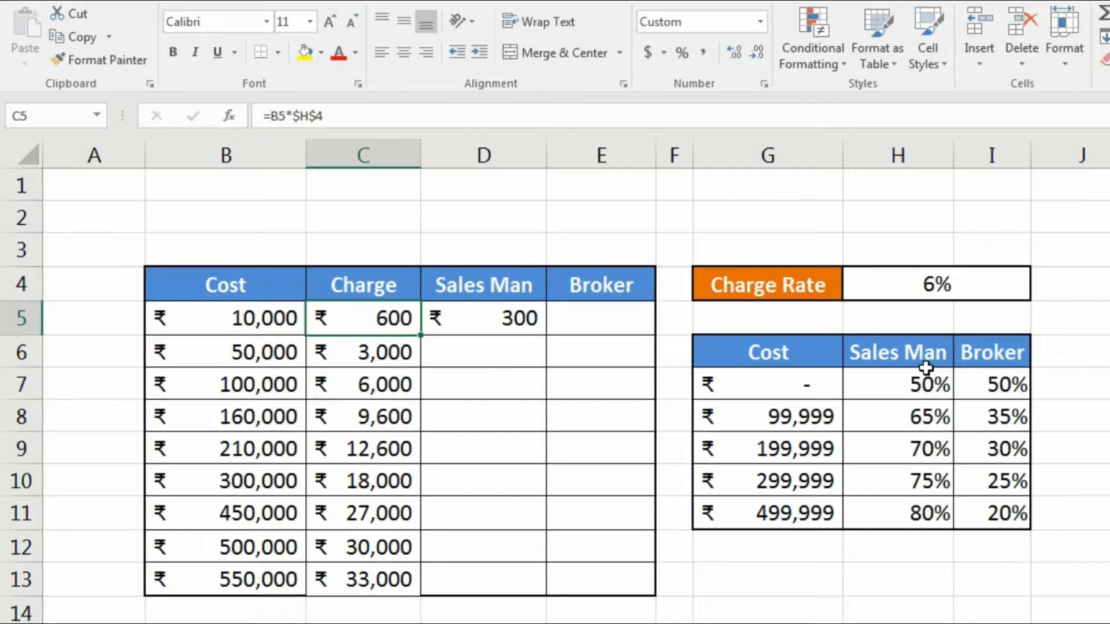
pyautogui.press('Right')
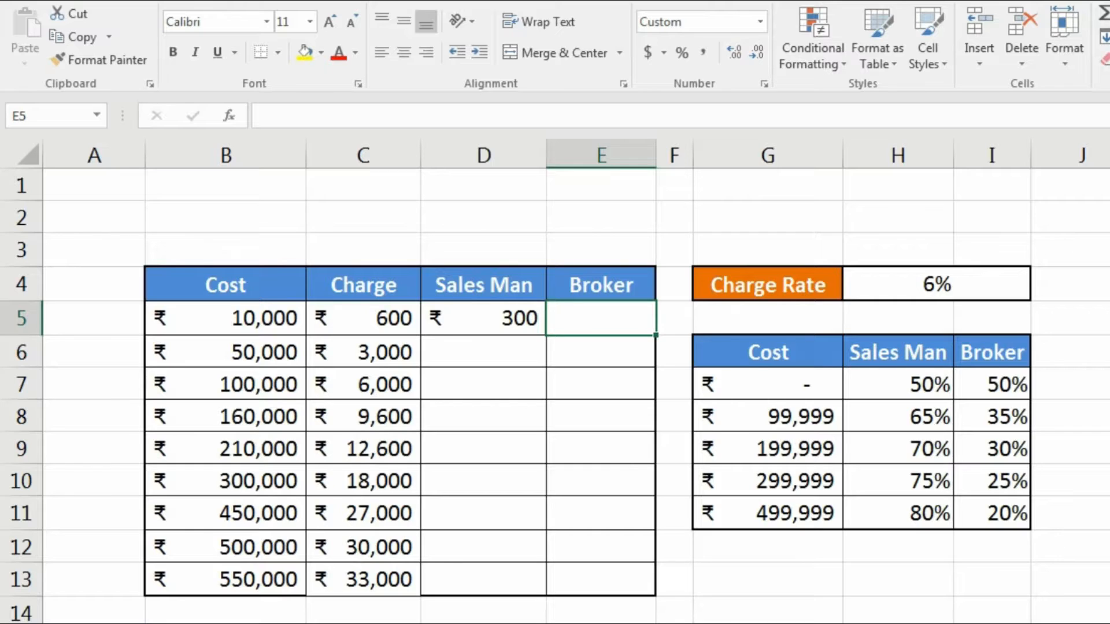
pyautogui.write('=')
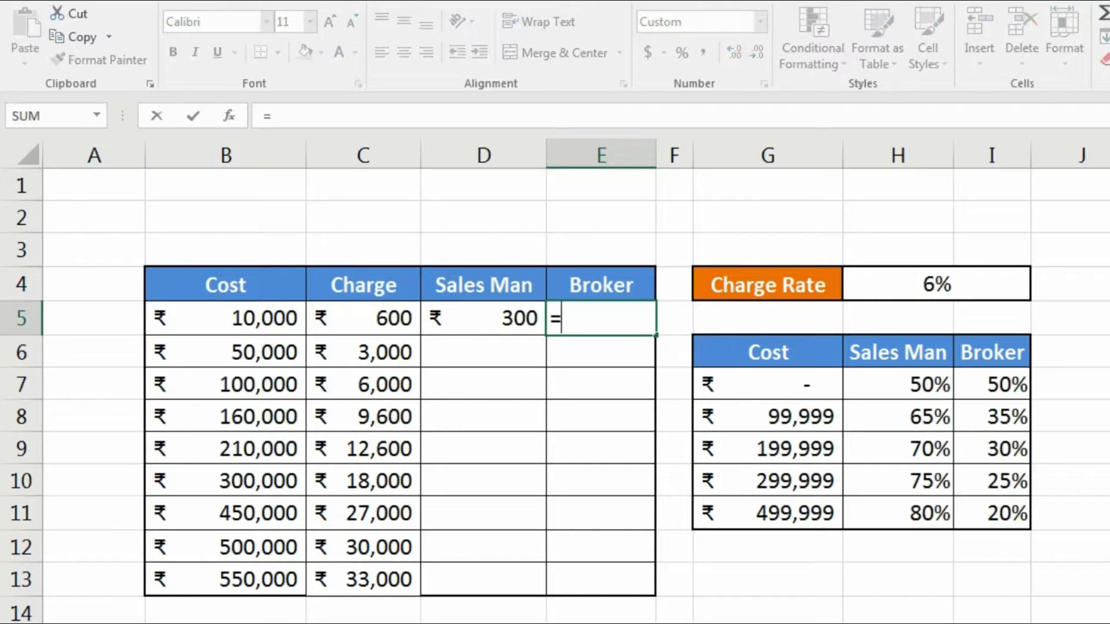
pyautogui.click(377, 323)
pyautogui.write('*')
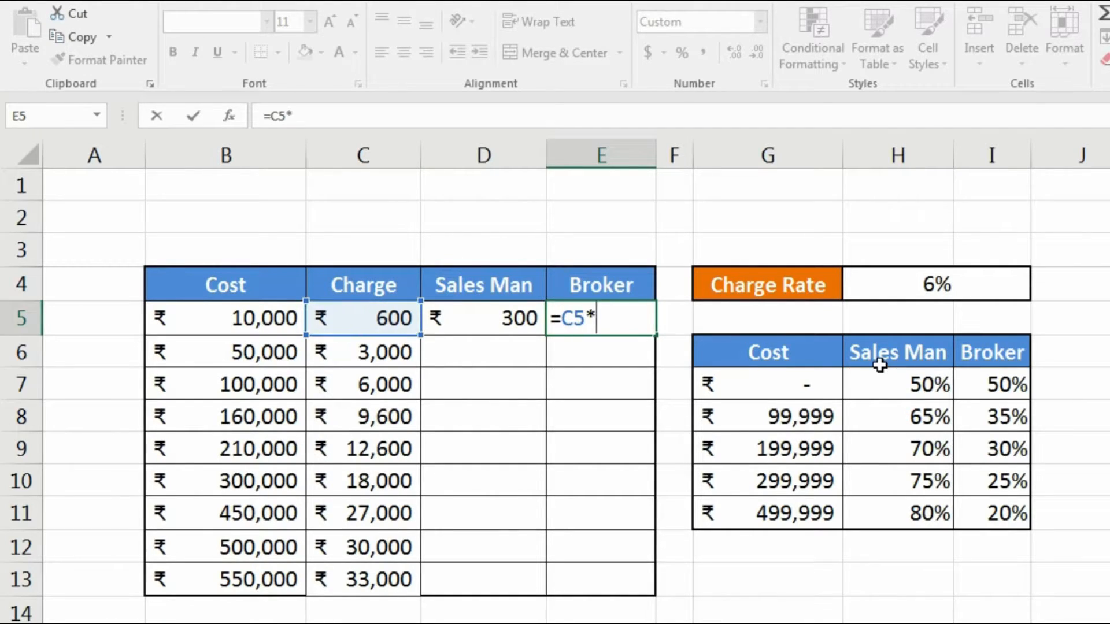
pyautogui.write('vlo')
pyautogui.press('Tab')
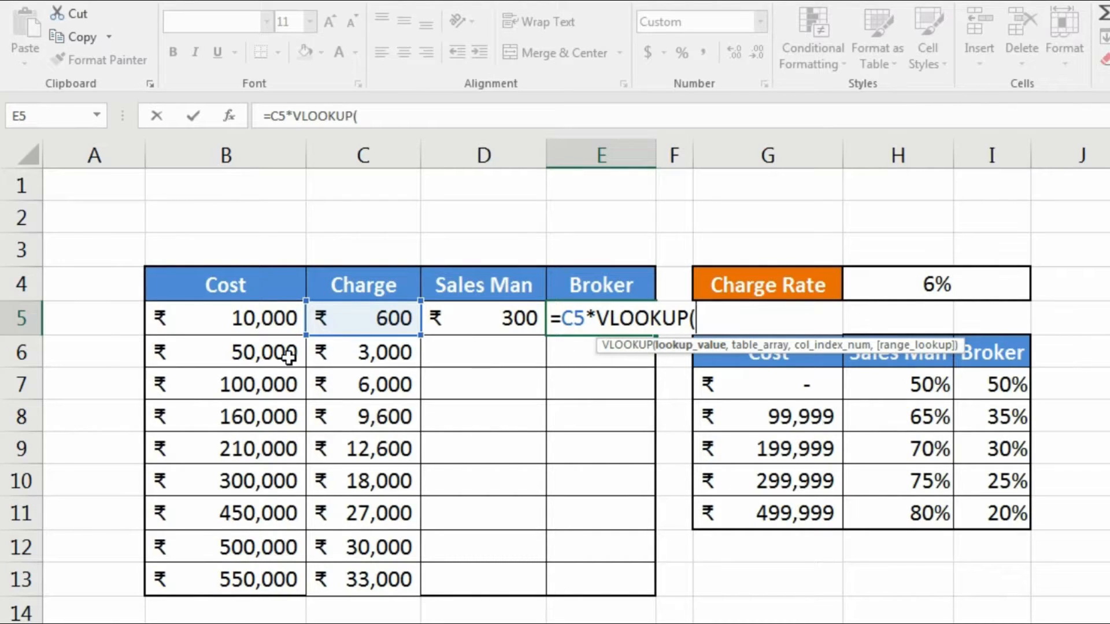
pyautogui.click(233, 317)
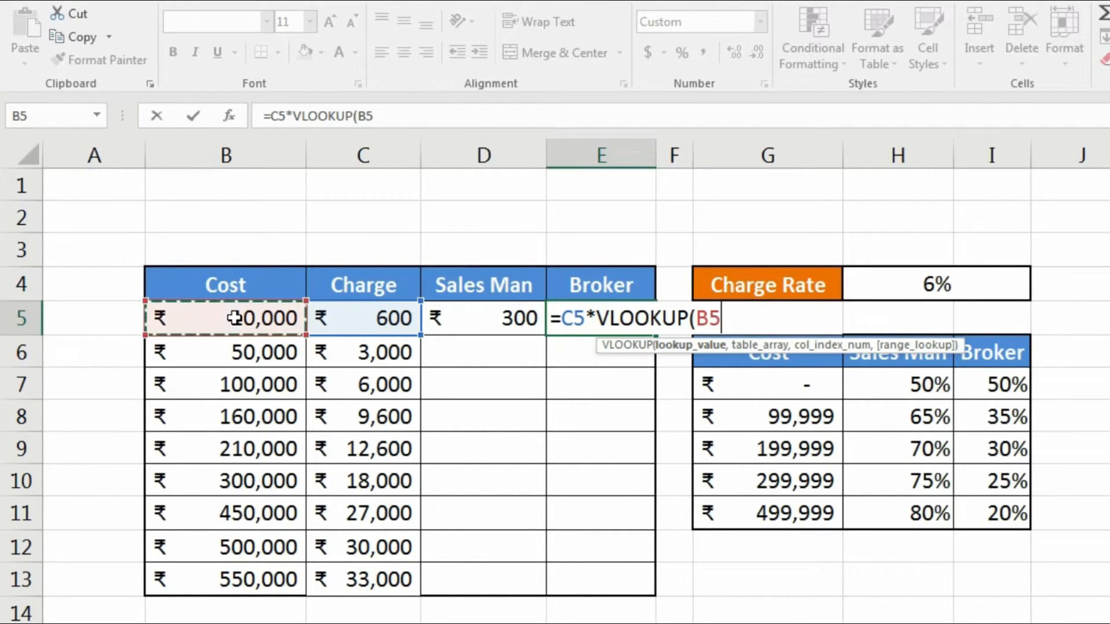
pyautogui.write(',')
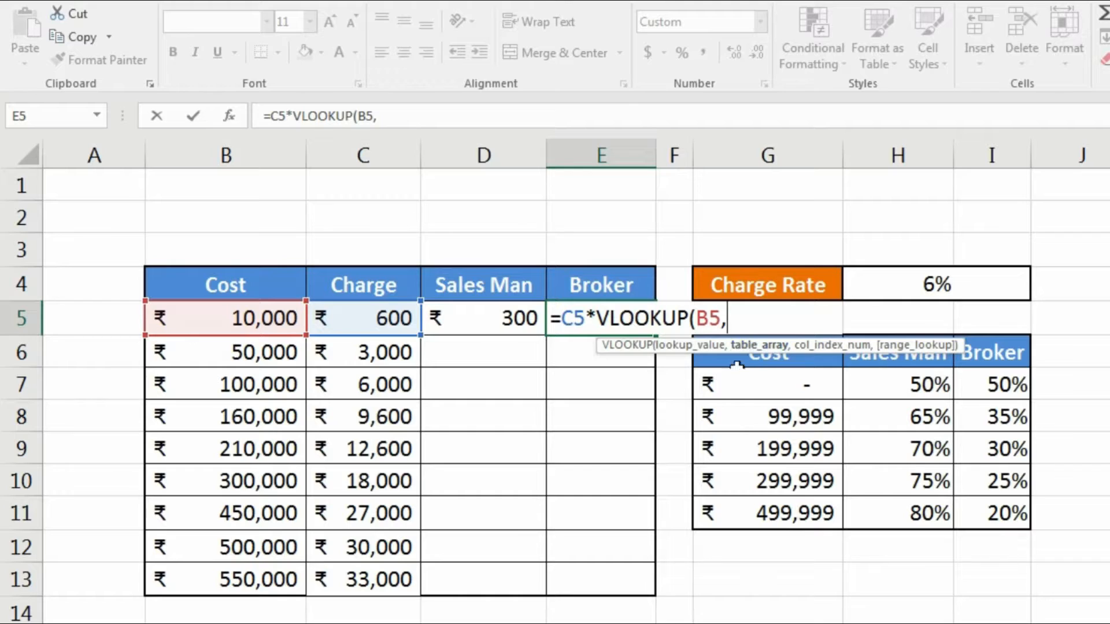
pyautogui.click(728, 381)
pyautogui.moveTo(727, 381); pyautogui.dragTo(977, 512)
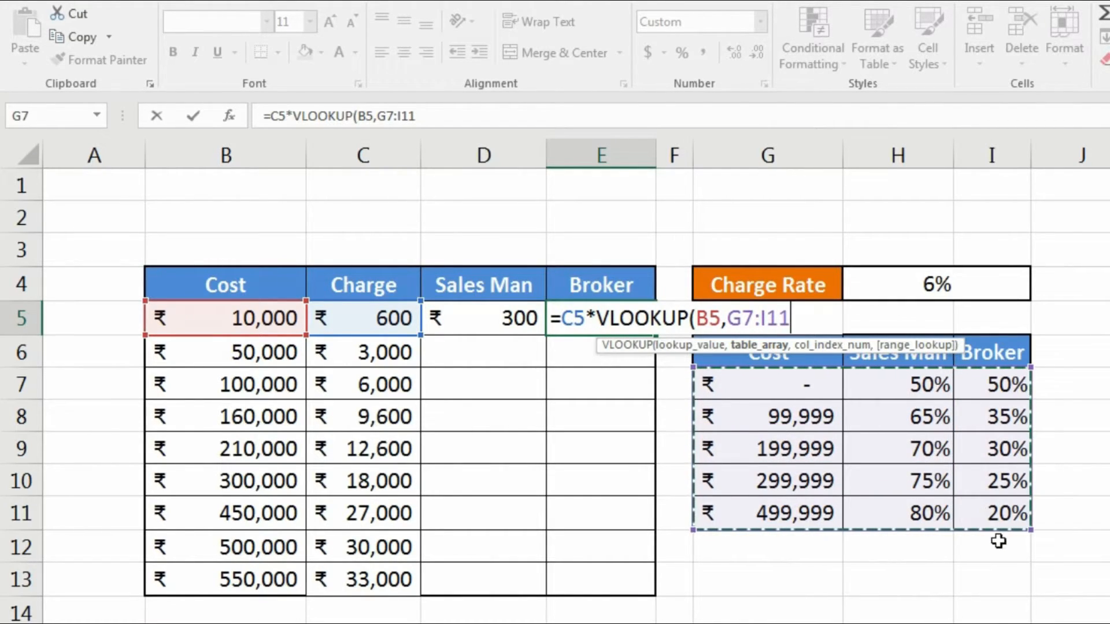
pyautogui.press('F4')
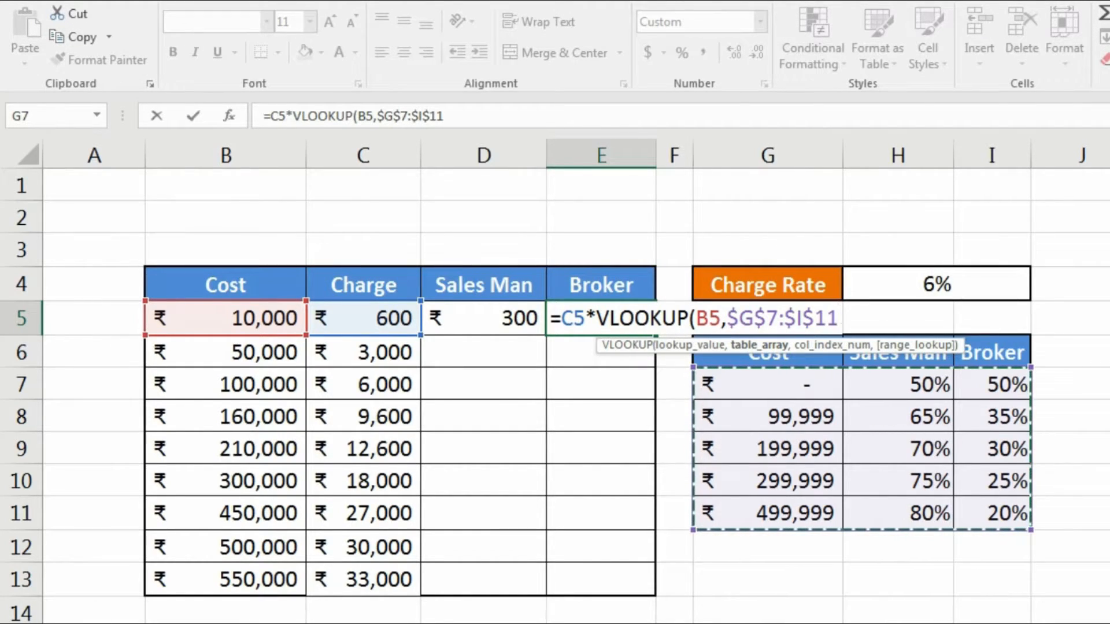
pyautogui.write(',')
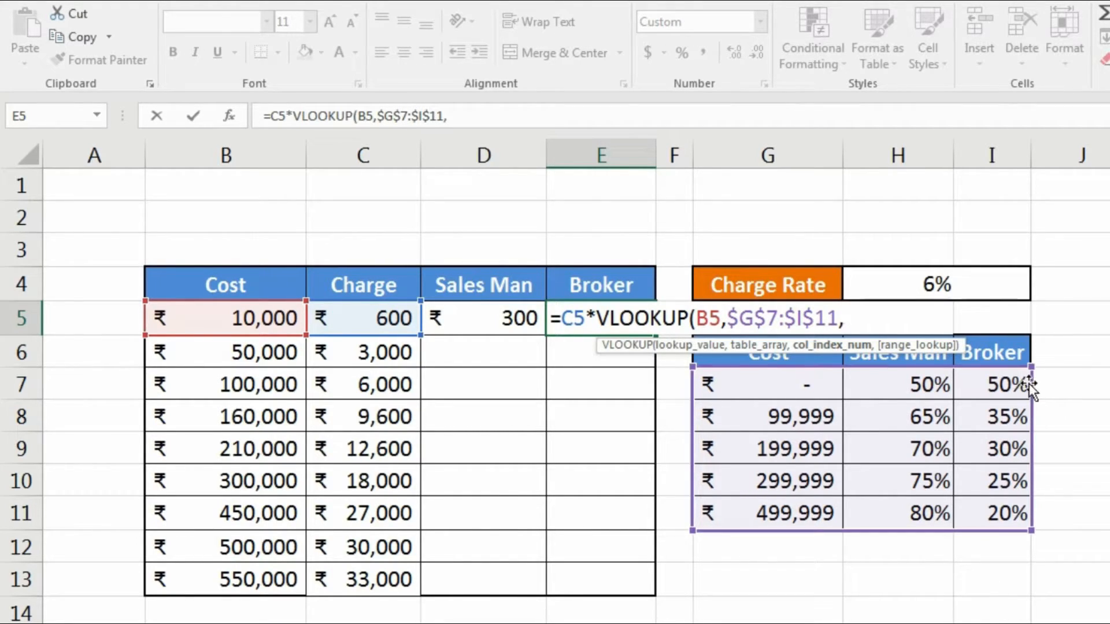
pyautogui.write('3,')
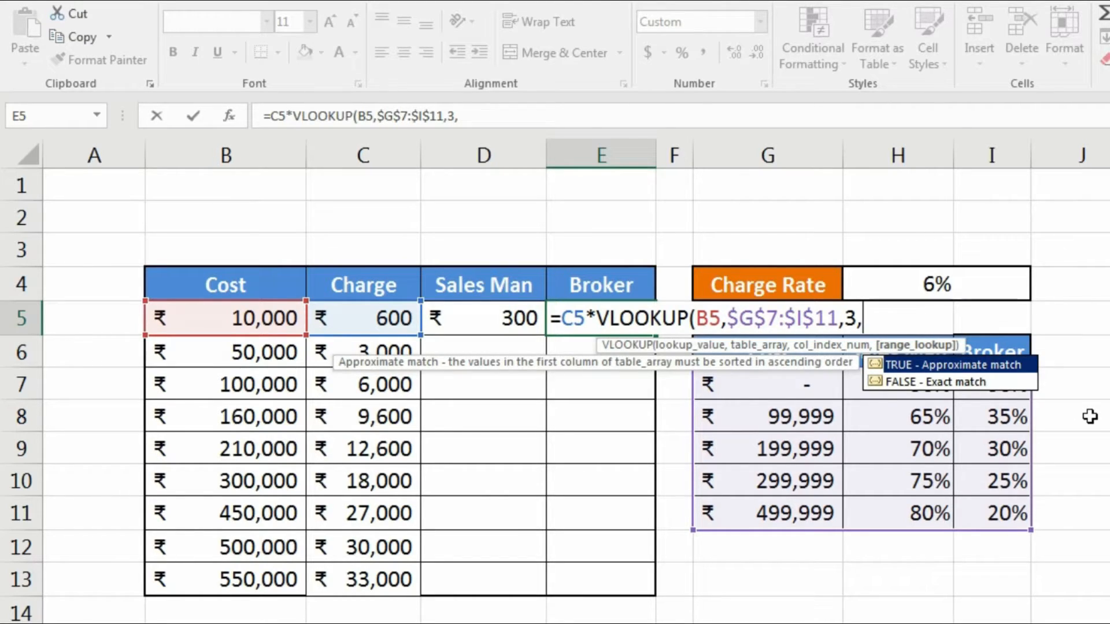
pyautogui.write('1)')
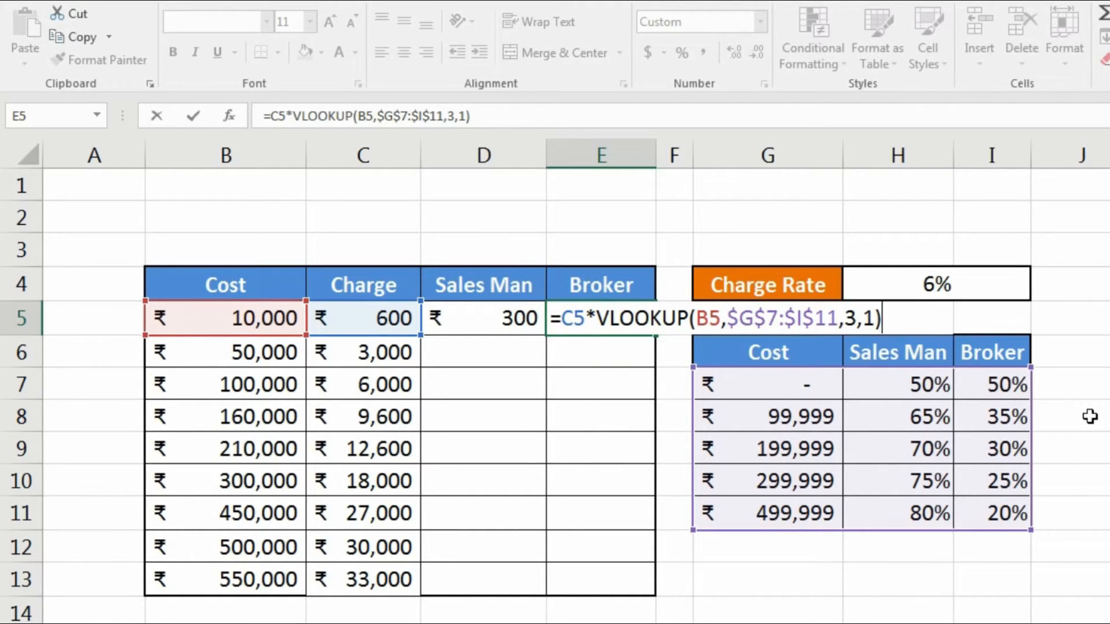
pyautogui.hotkey('ctrl', 'Return')
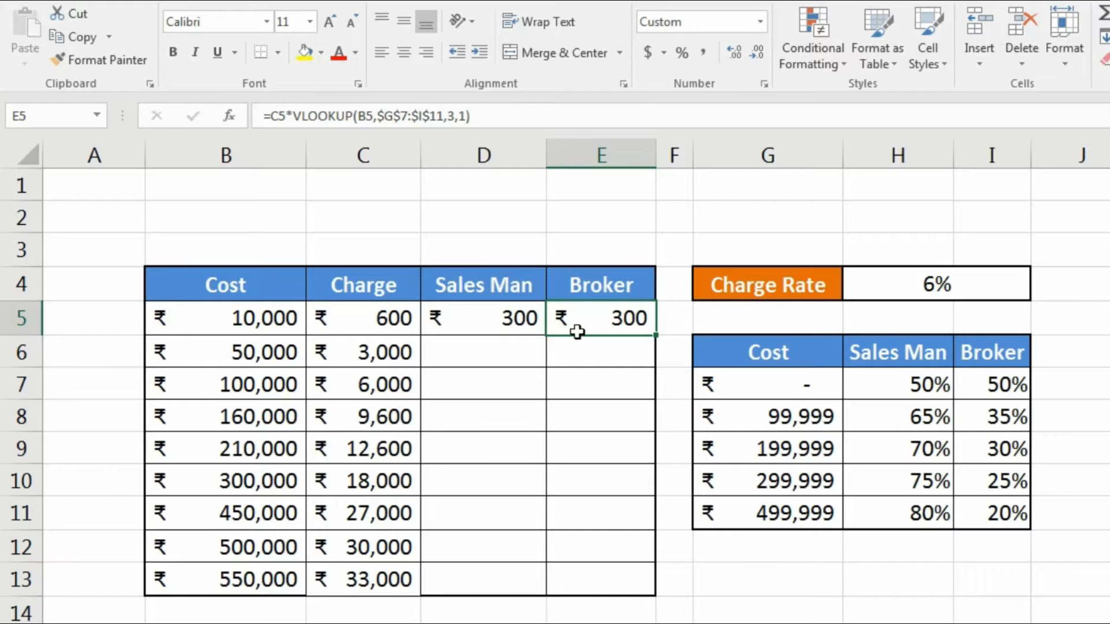
# Fill the Sales Man and Broker formulas from D5:E5 down to row 13
pyautogui.moveTo(491, 322); pyautogui.dragTo(644, 329)
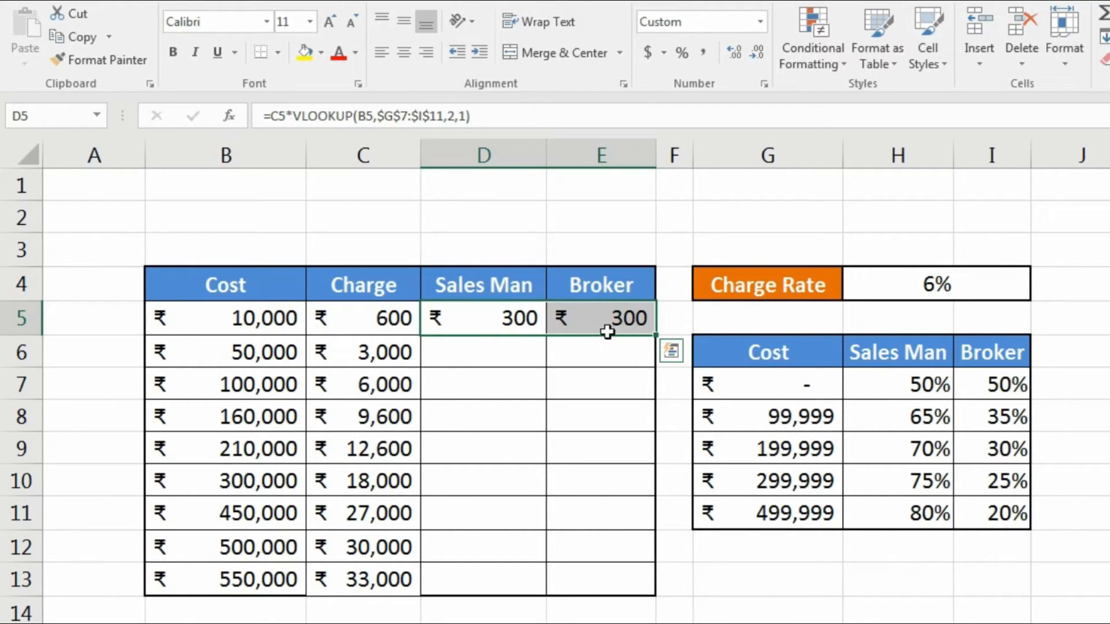
pyautogui.doubleClick(659, 336)
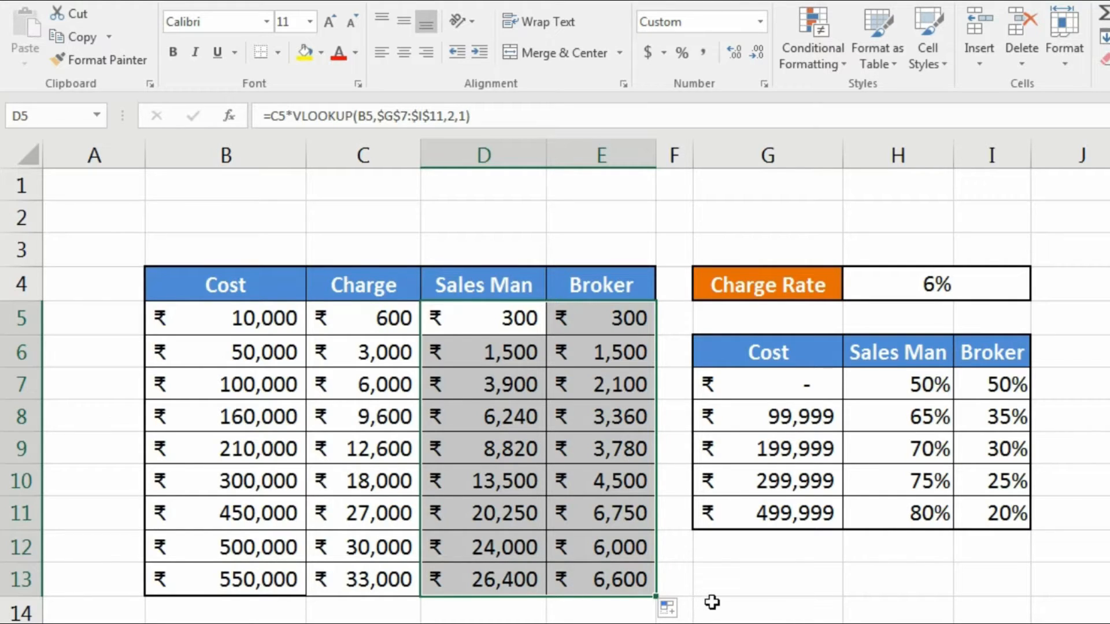
pyautogui.click(931, 515)
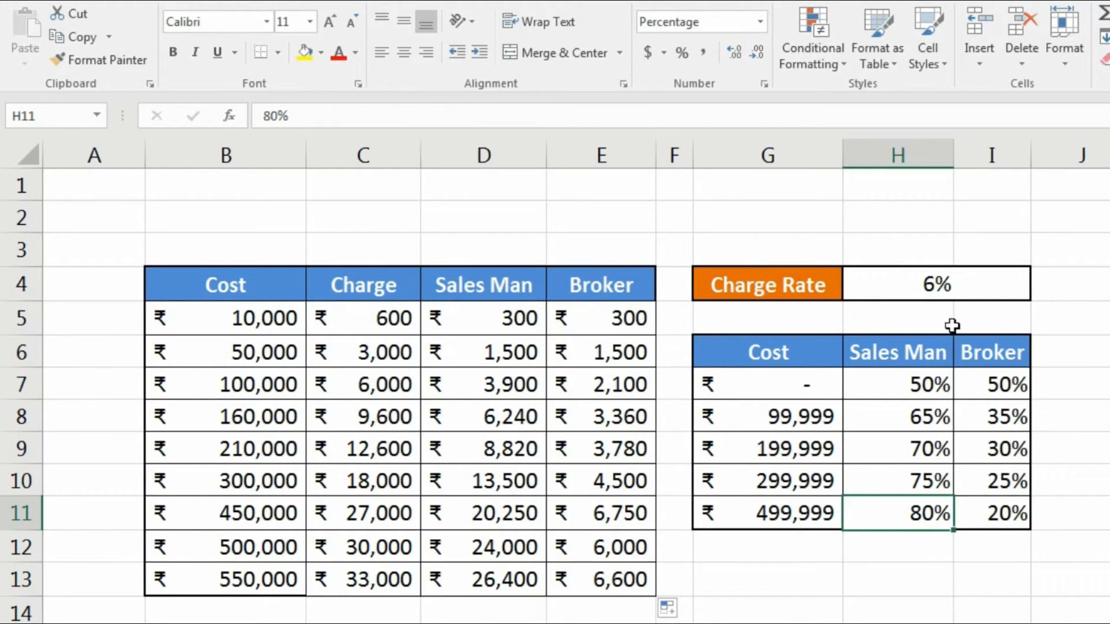
# Set the charge rate in H4 to 2%
pyautogui.click(960, 283)
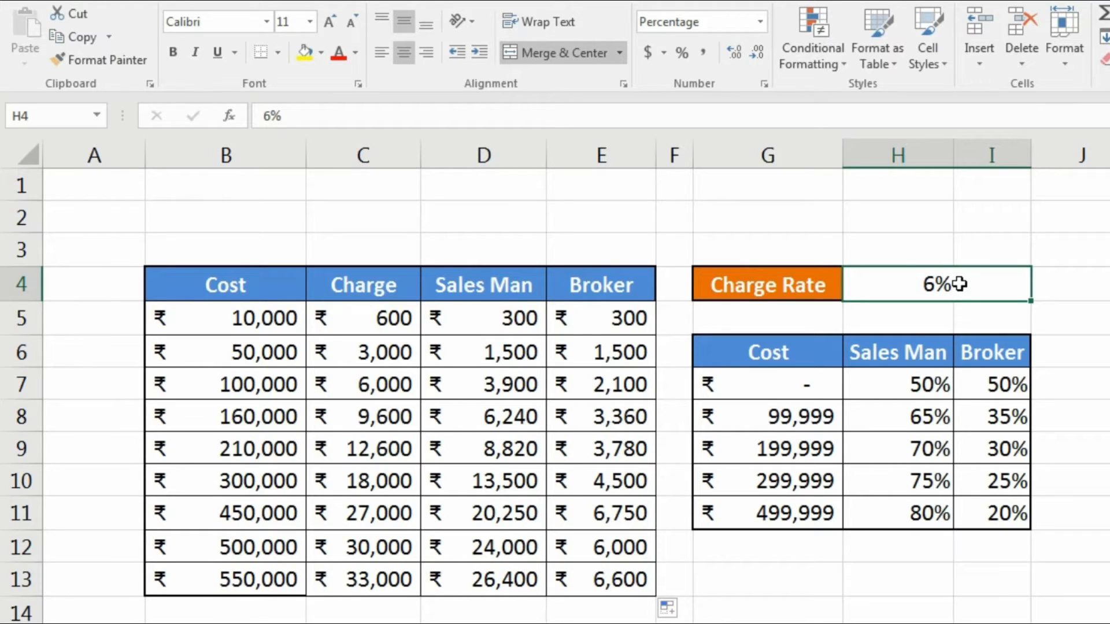
pyautogui.write('2')
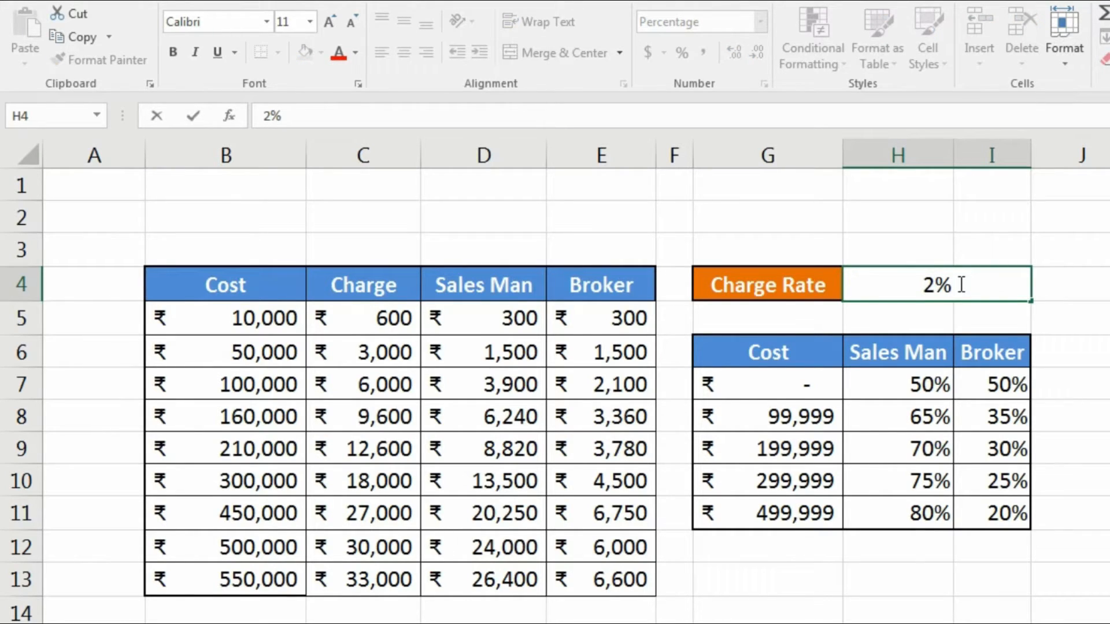
pyautogui.press('Return')
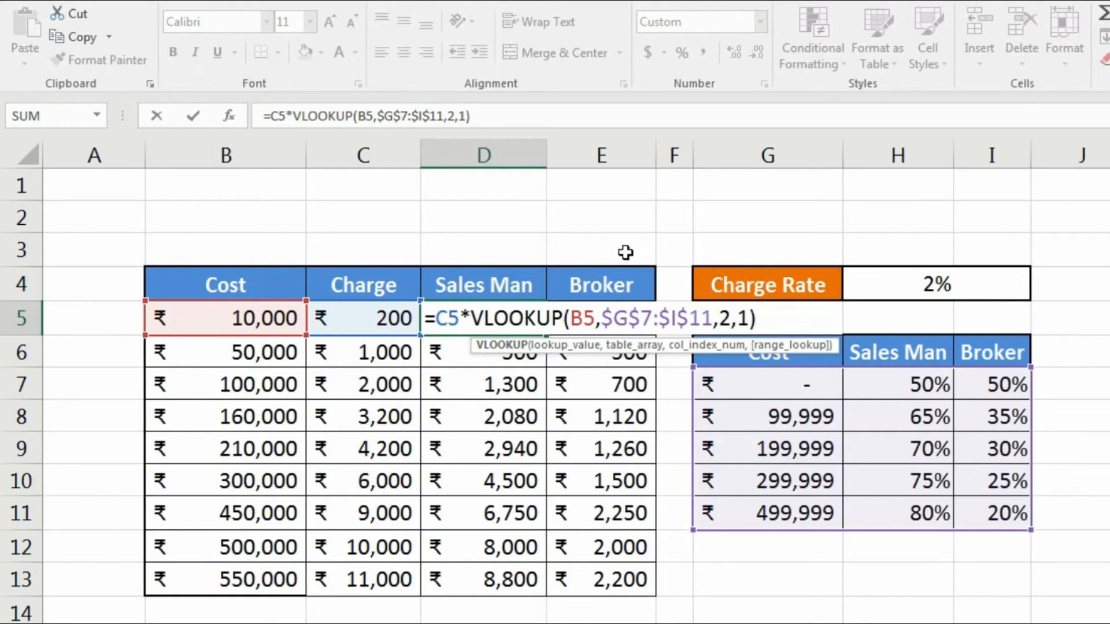
# Examine the table range in the Sales Man VLOOKUP formula in D5 and open the Broker formula in E5 for comparison
pyautogui.moveTo(604, 322); pyautogui.dragTo(713, 327)
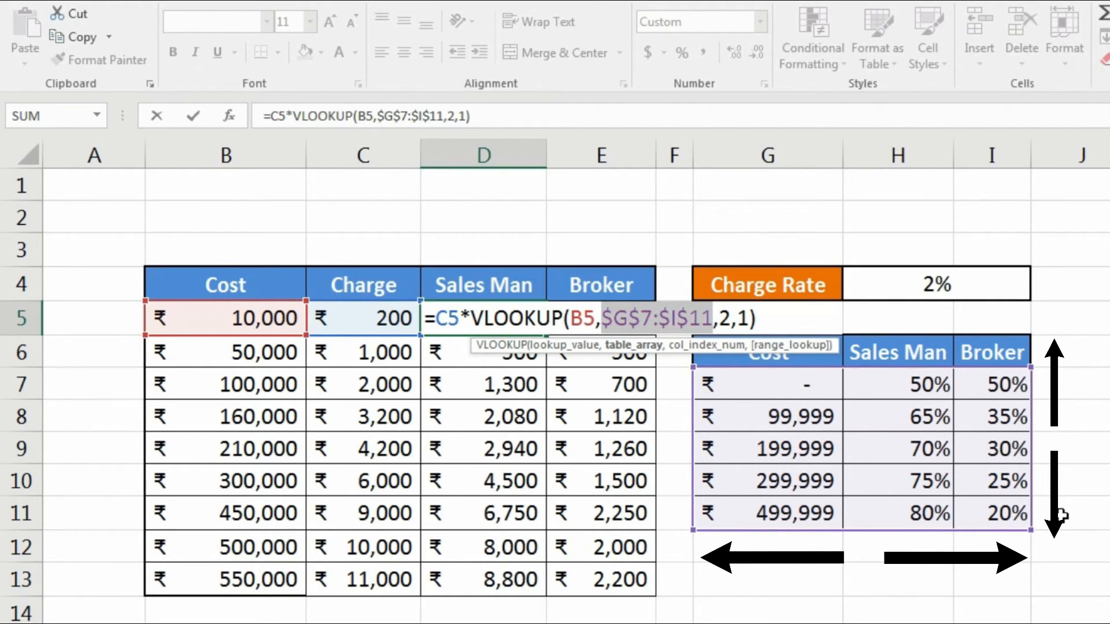
pyautogui.press('Return')
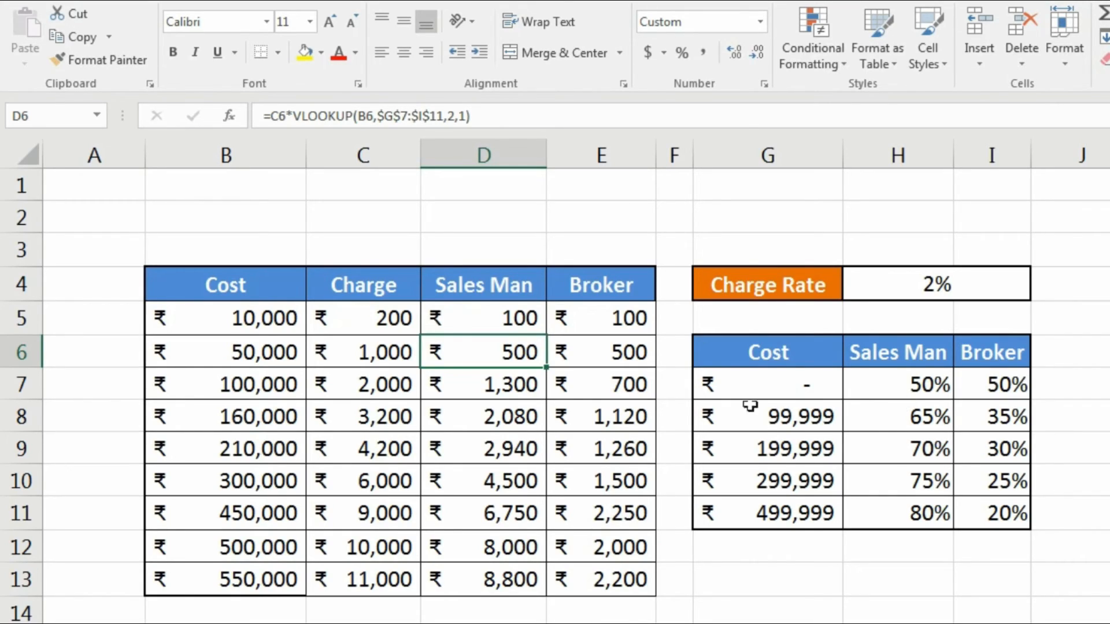
pyautogui.doubleClick(629, 322)
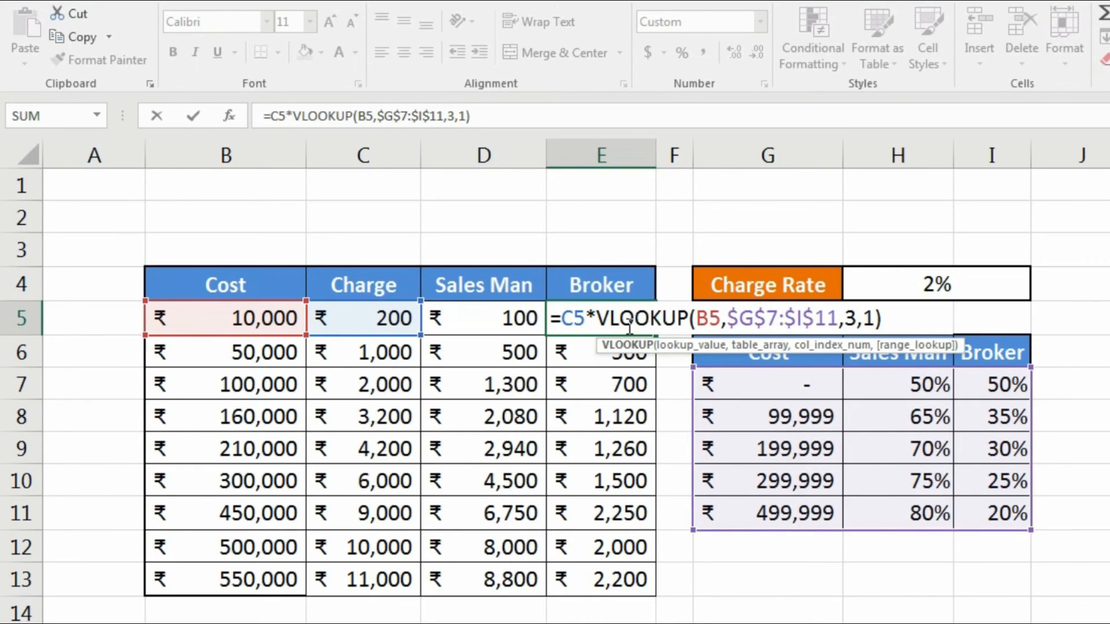